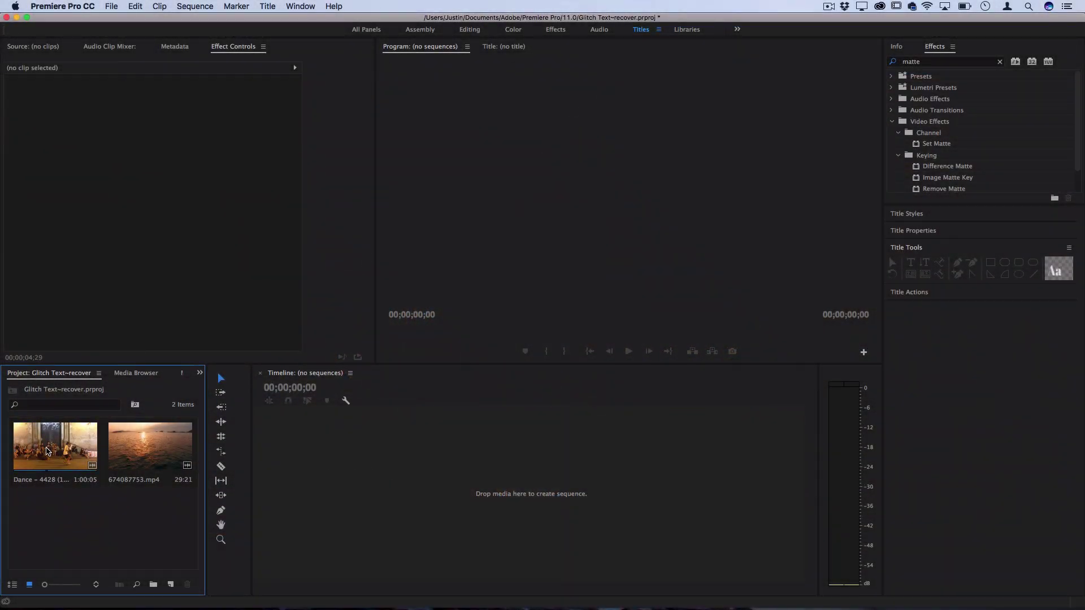
# Step: Drag the Dance – 4428 clip onto the empty Timeline to build sequence 'Dance - 4428 (1)'
pyautogui.moveTo(47, 451); pyautogui.dragTo(320, 479)
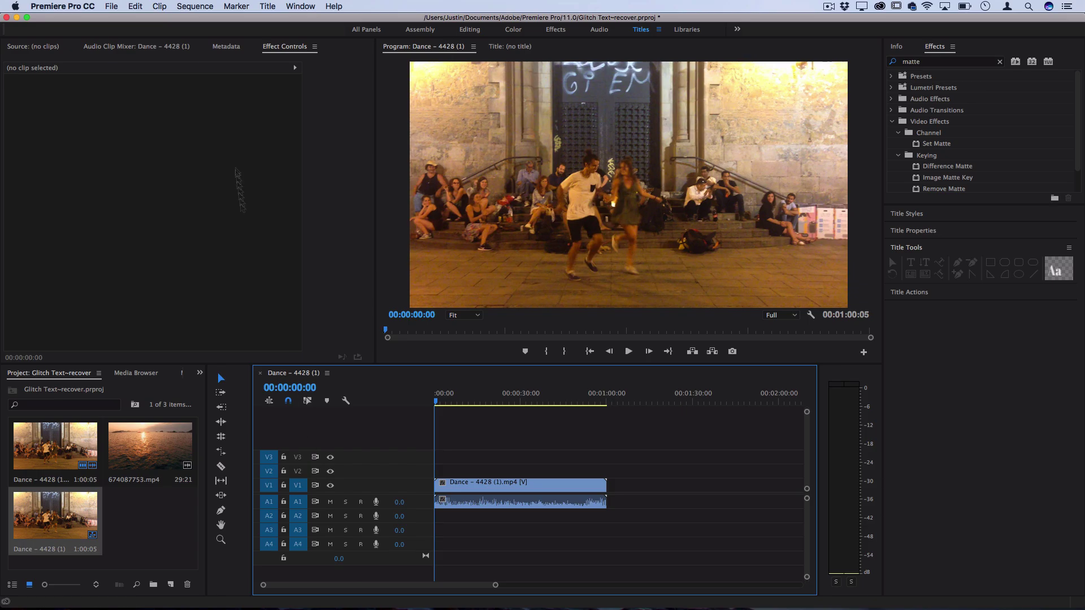
# Step: Create a new default still title named Title 04
pyautogui.click(272, 6)
pyautogui.moveTo(285, 37)
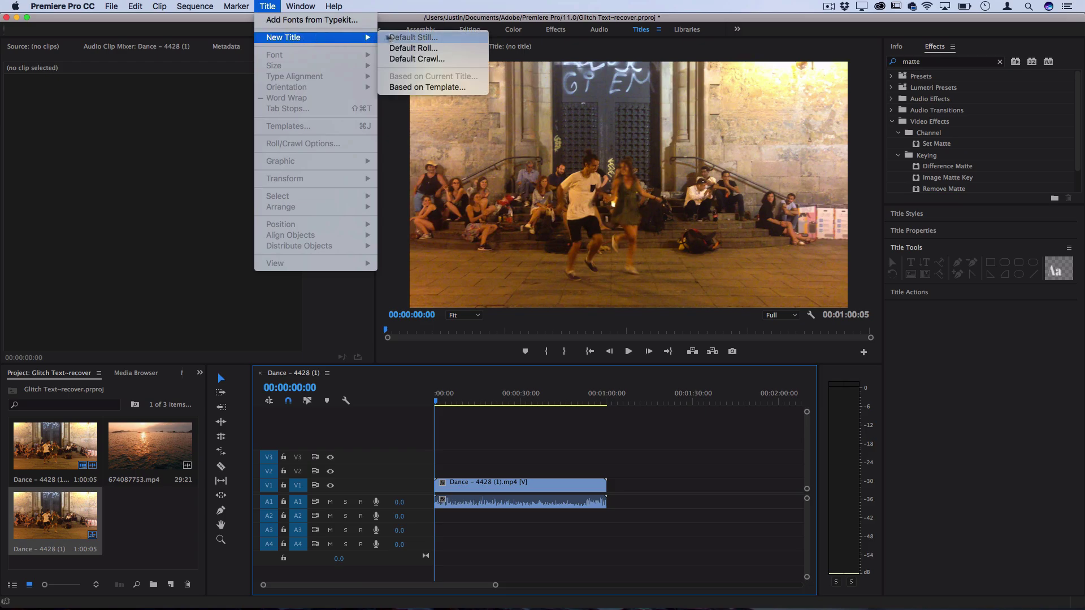
pyautogui.click(405, 38)
pyautogui.press('Return')
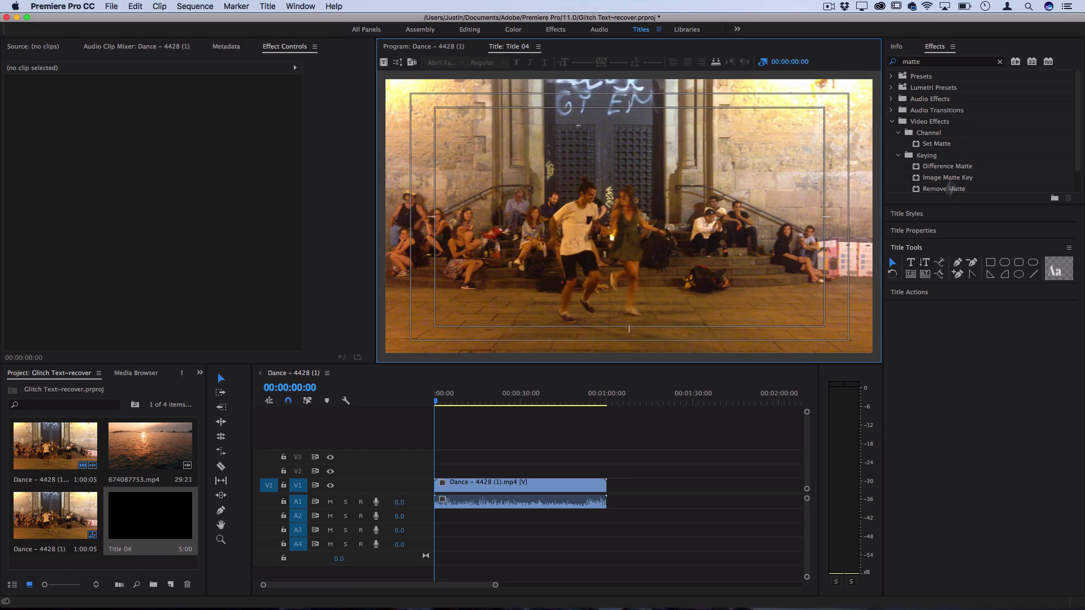
# Step: Show the title drawing tools and reset the workspace to its saved layout
pyautogui.click(911, 249)
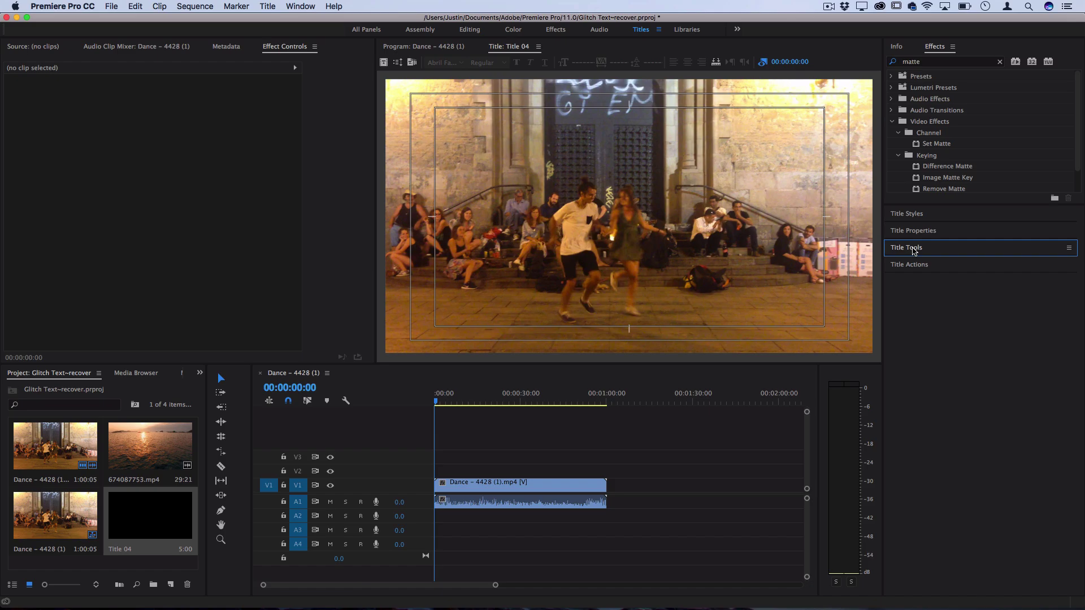
pyautogui.click(914, 251)
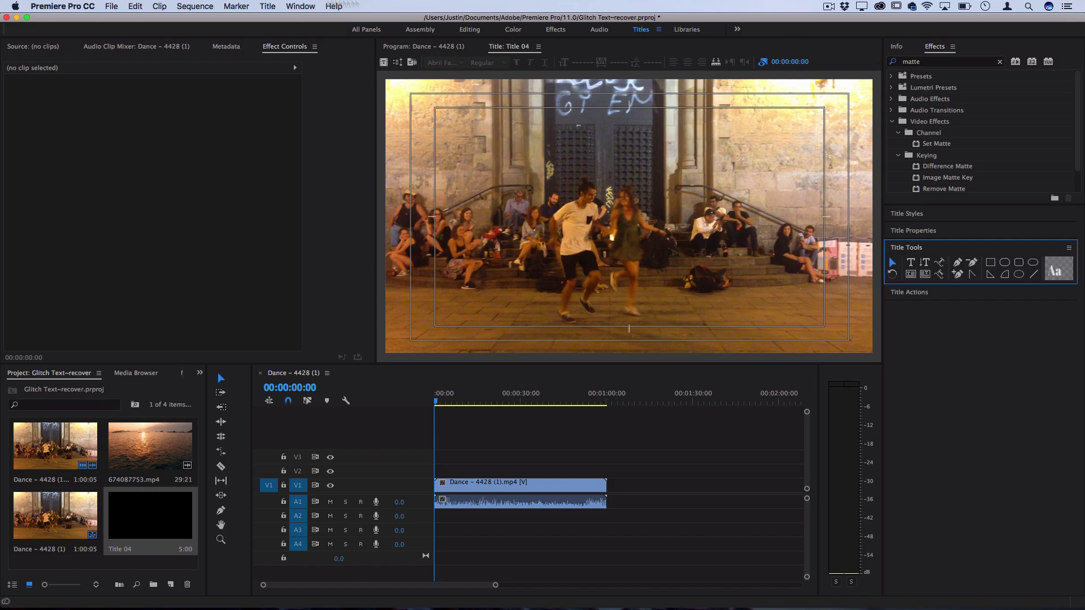
pyautogui.click(300, 5)
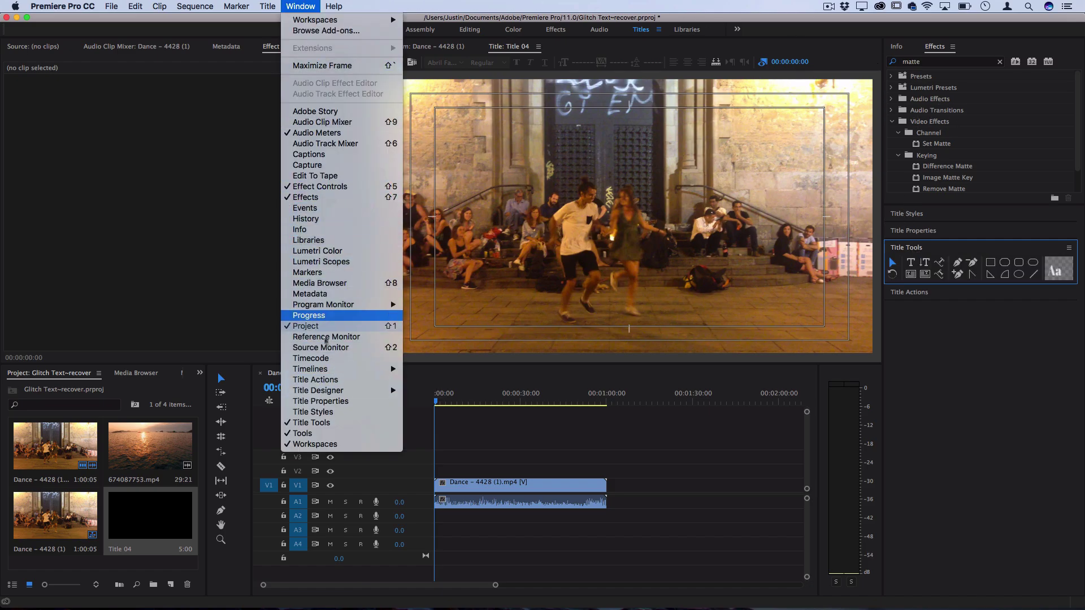
pyautogui.moveTo(338, 25)
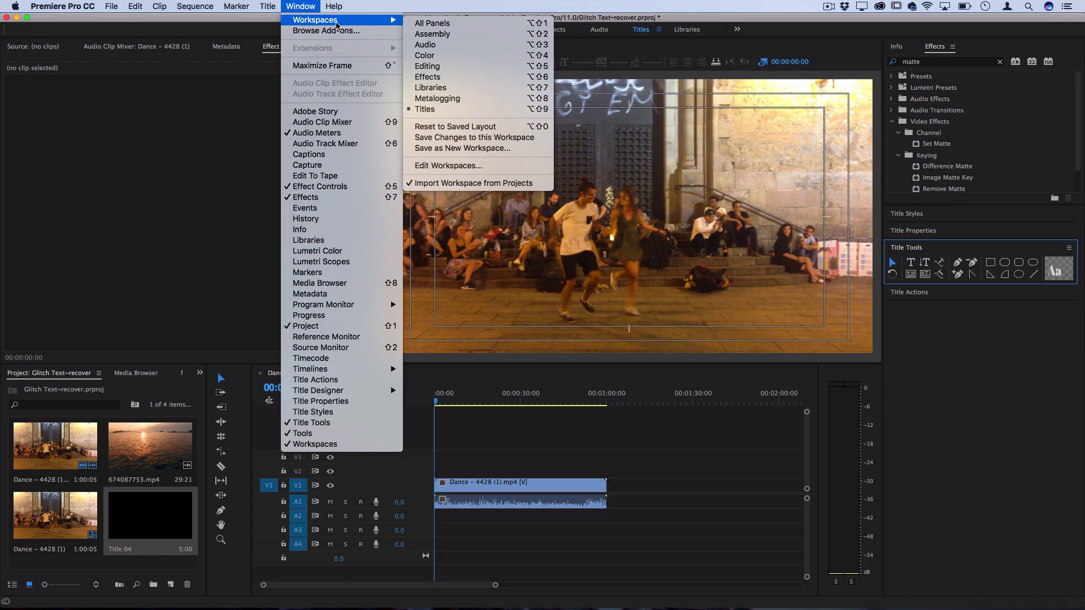
pyautogui.click(458, 128)
pyautogui.press('Return')
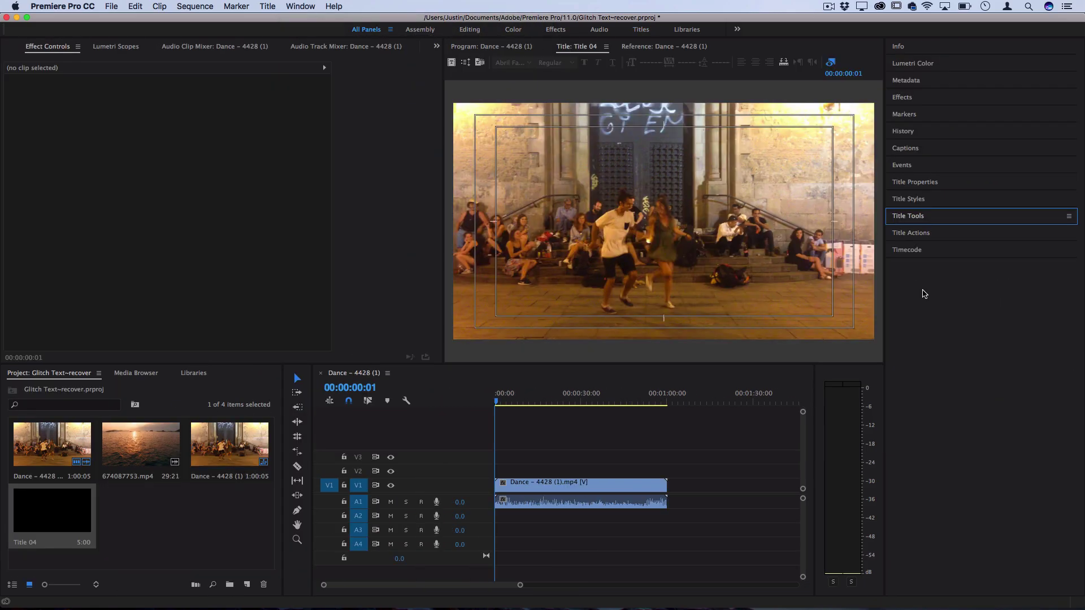
# Step: Draw a white rounded-corner square near the centre of the title frame
pyautogui.click(916, 218)
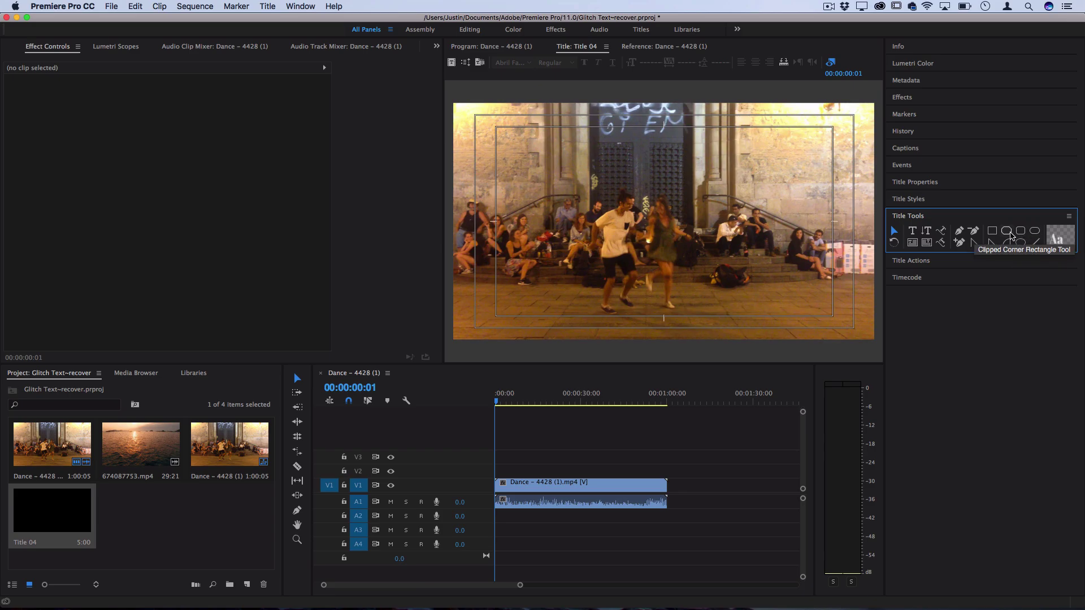
pyautogui.click(991, 232)
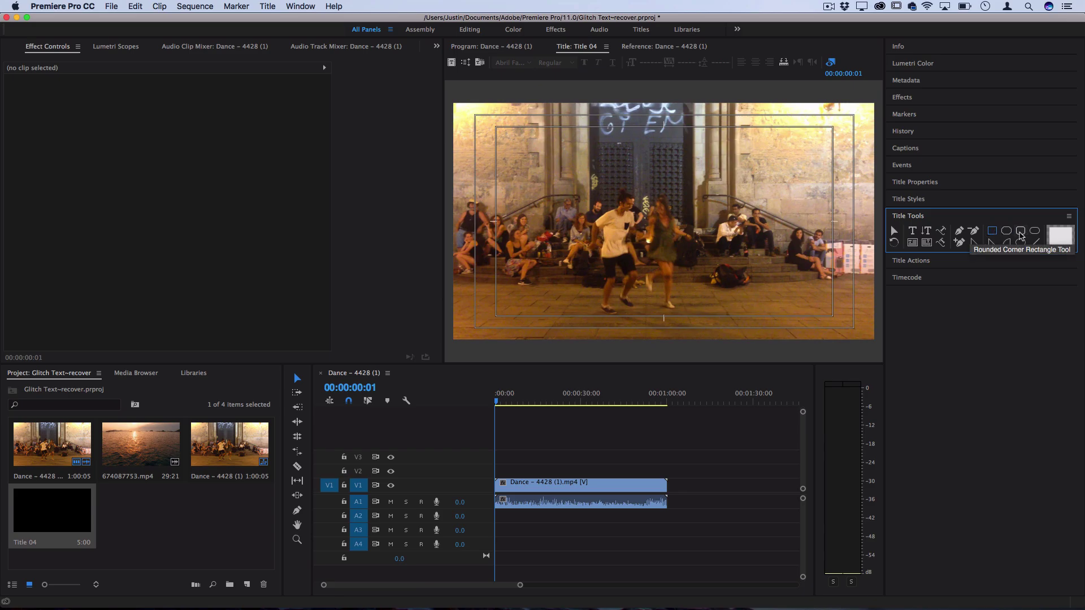
pyautogui.click(1021, 233)
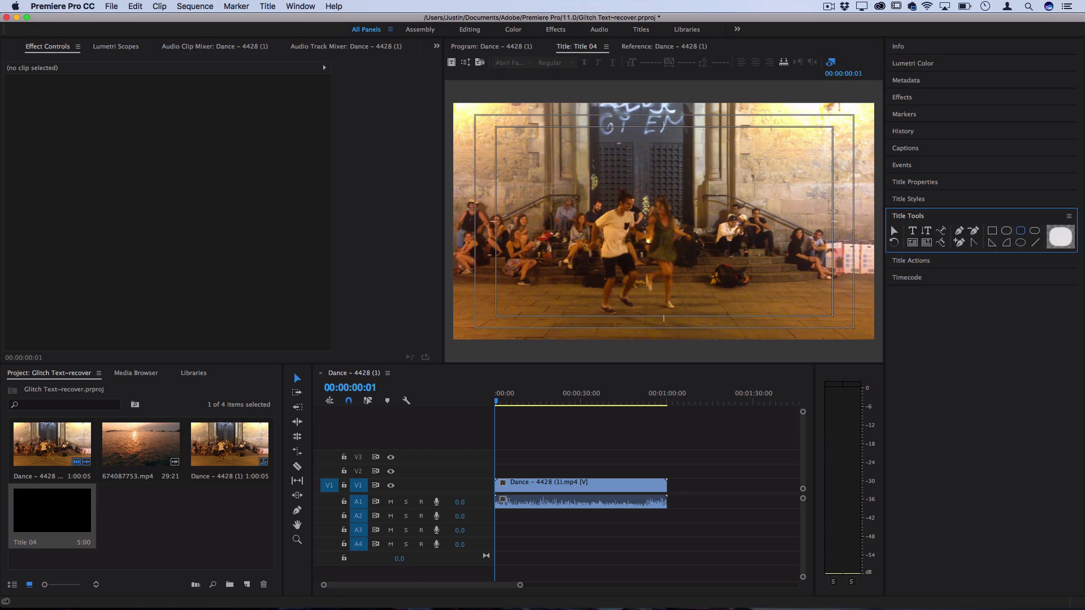
pyautogui.moveTo(572, 171); pyautogui.dragTo(680, 268)
pyautogui.press('shift')
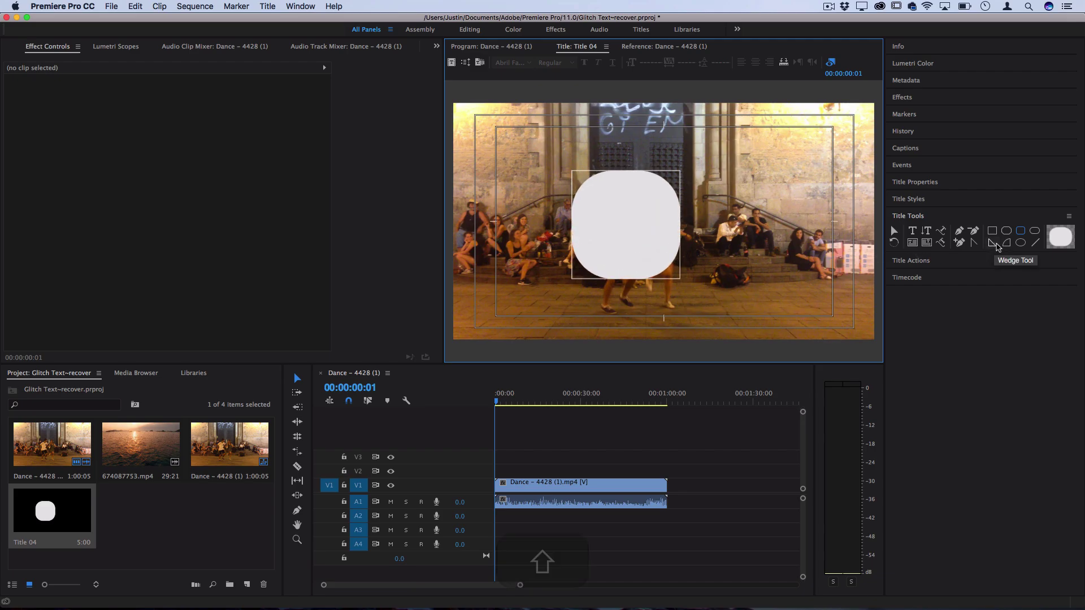
# Step: Draw a proportional white quarter-circle arc right of centre with the Arc Tool
pyautogui.click(1007, 242)
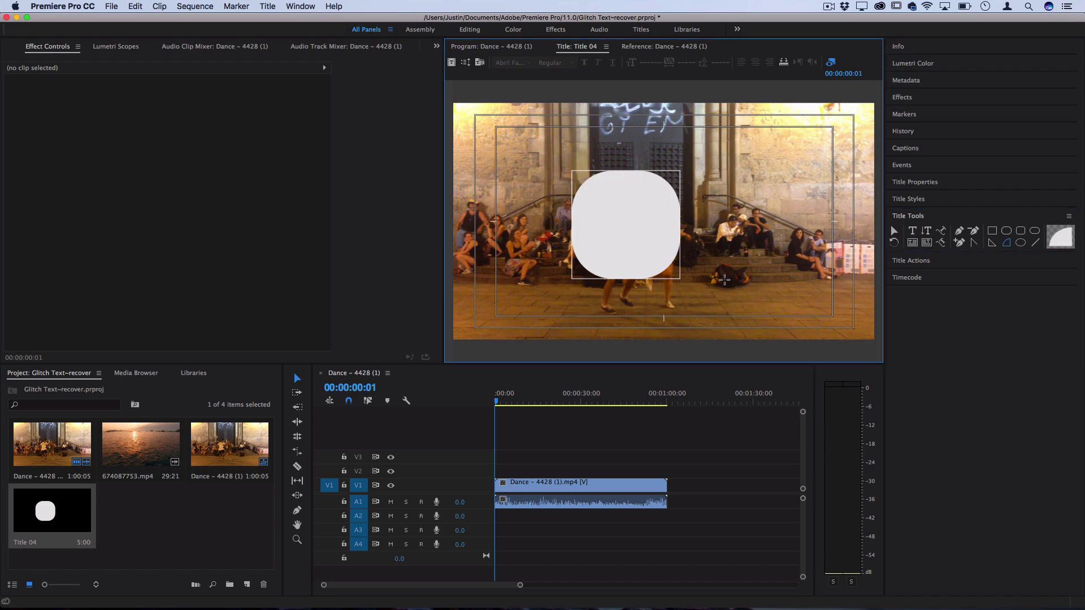
pyautogui.moveTo(725, 280); pyautogui.dragTo(683, 209)
pyautogui.press('shift')
# Step: Proportionally enlarge the upper arc, then select the lower arc to build the split circle
pyautogui.click(893, 232)
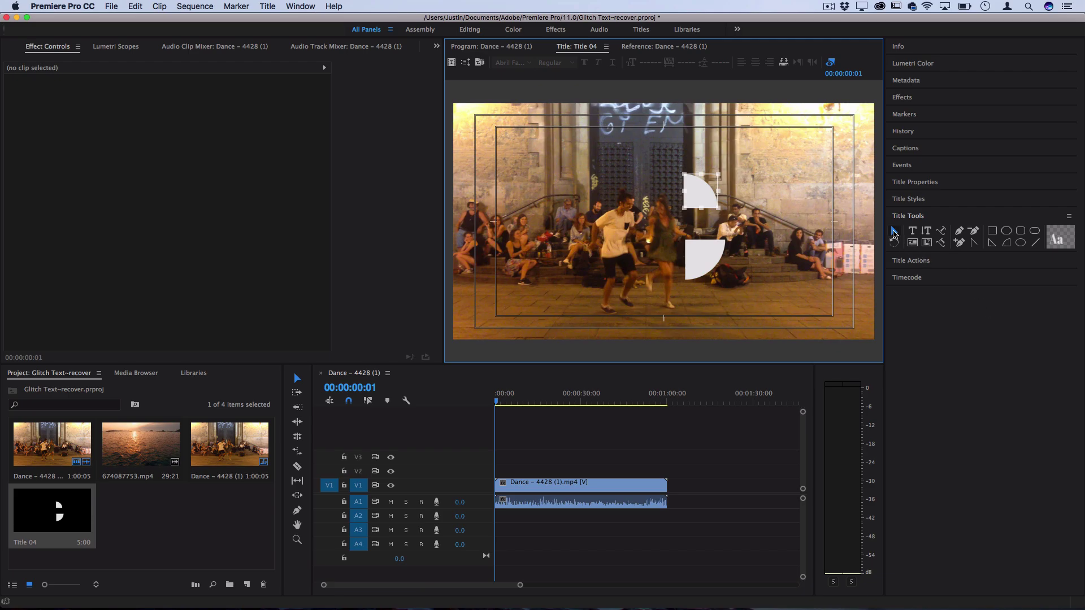
pyautogui.press('shift')
pyautogui.moveTo(719, 209)
pyautogui.mouseDown()
pyautogui.moveTo(837, 312)
pyautogui.moveTo(730, 223)
pyautogui.mouseUp()
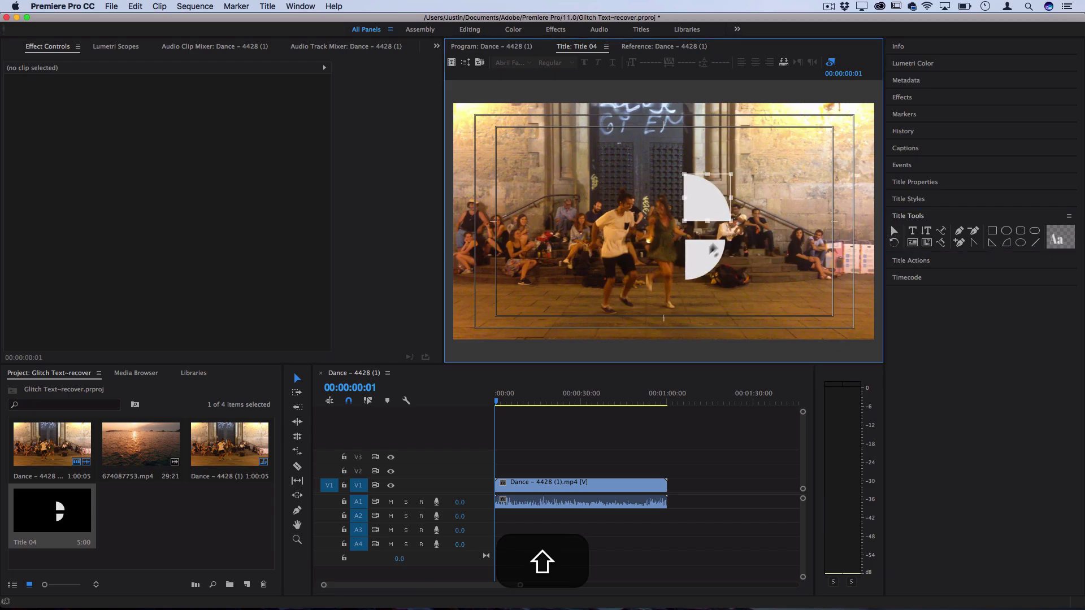
pyautogui.click(714, 248)
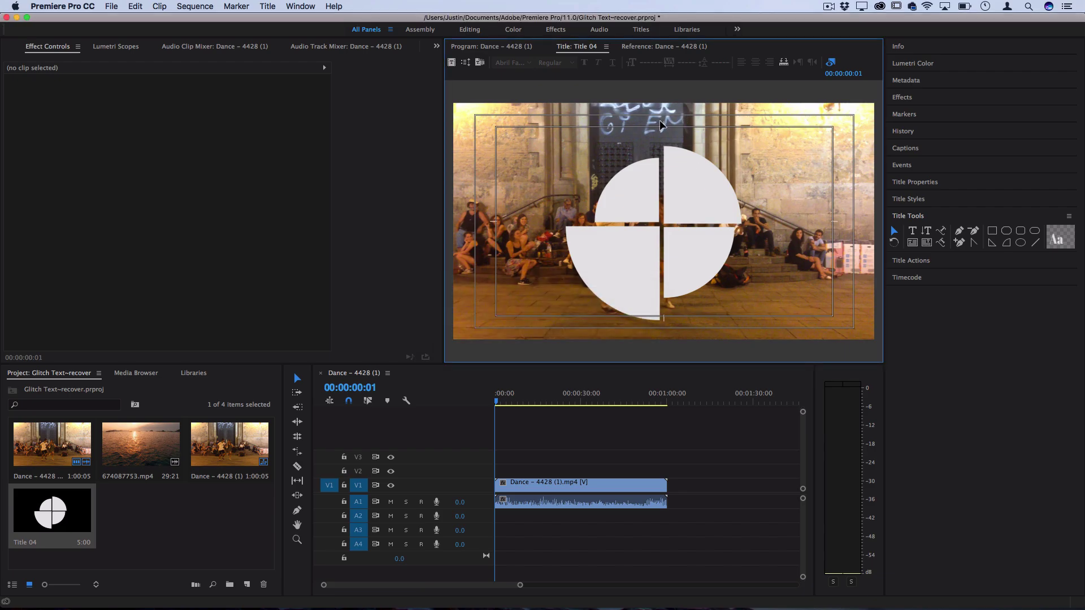
pyautogui.click(28, 526)
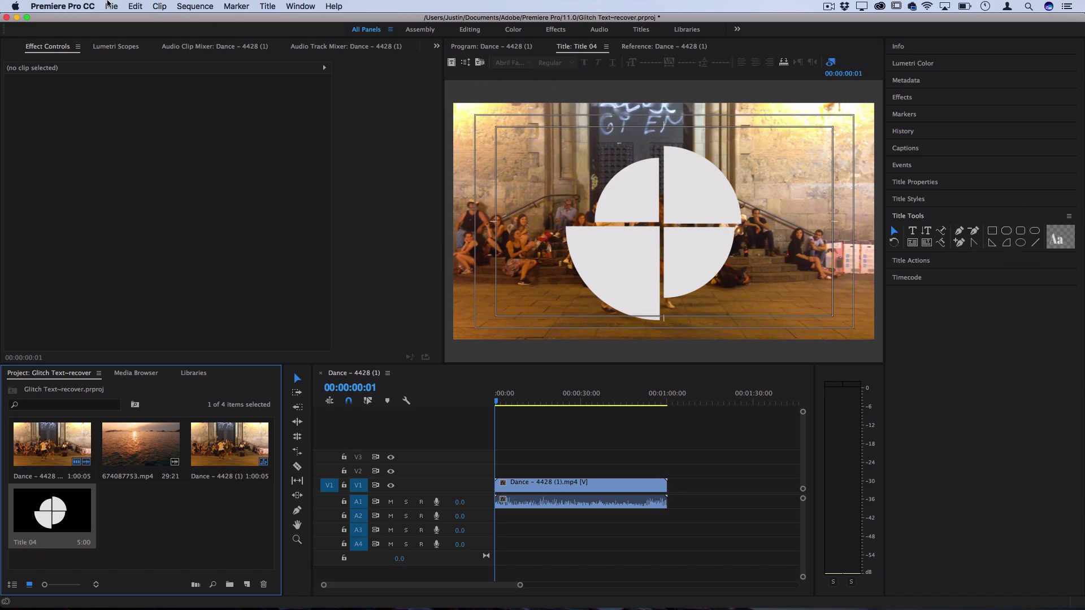
# Step: Create a 1920×1080 Photoshop file saved as Untitled.psd, replacing the existing file
pyautogui.click(110, 6)
pyautogui.moveTo(119, 19)
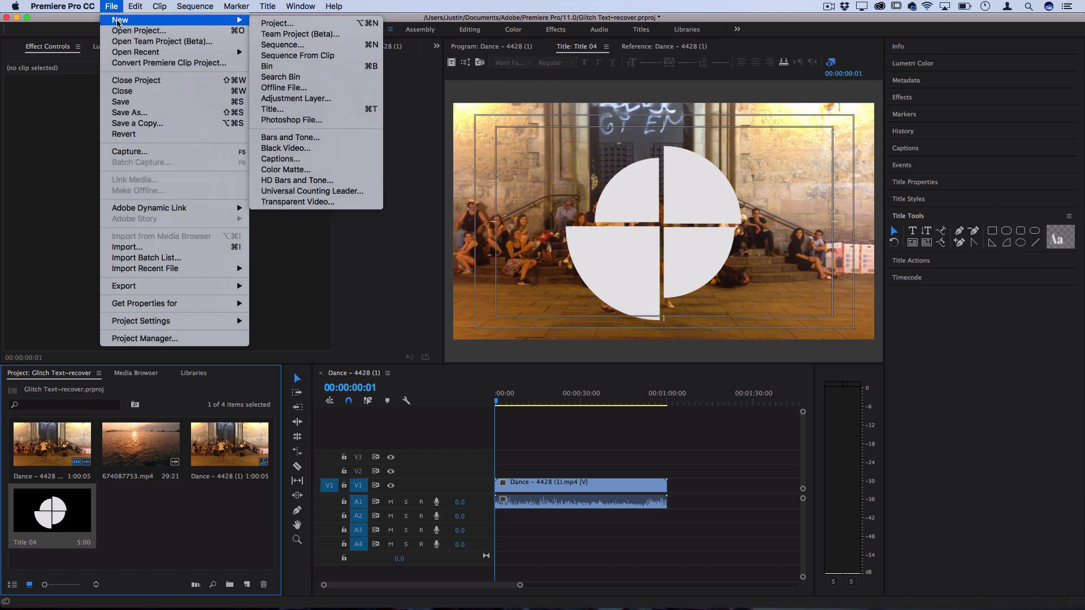
pyautogui.click(314, 120)
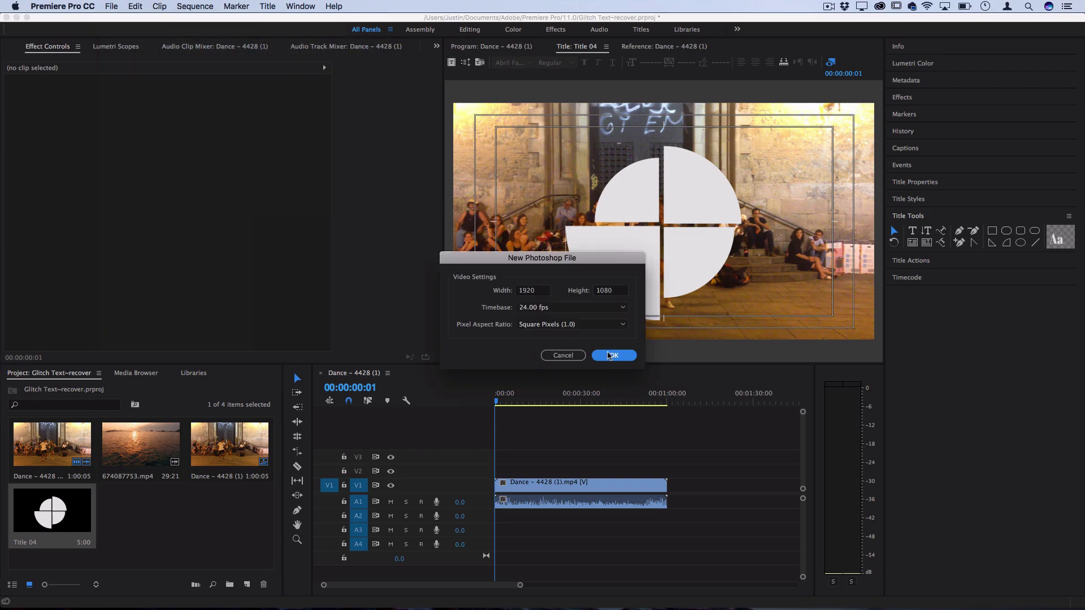
pyautogui.click(613, 355)
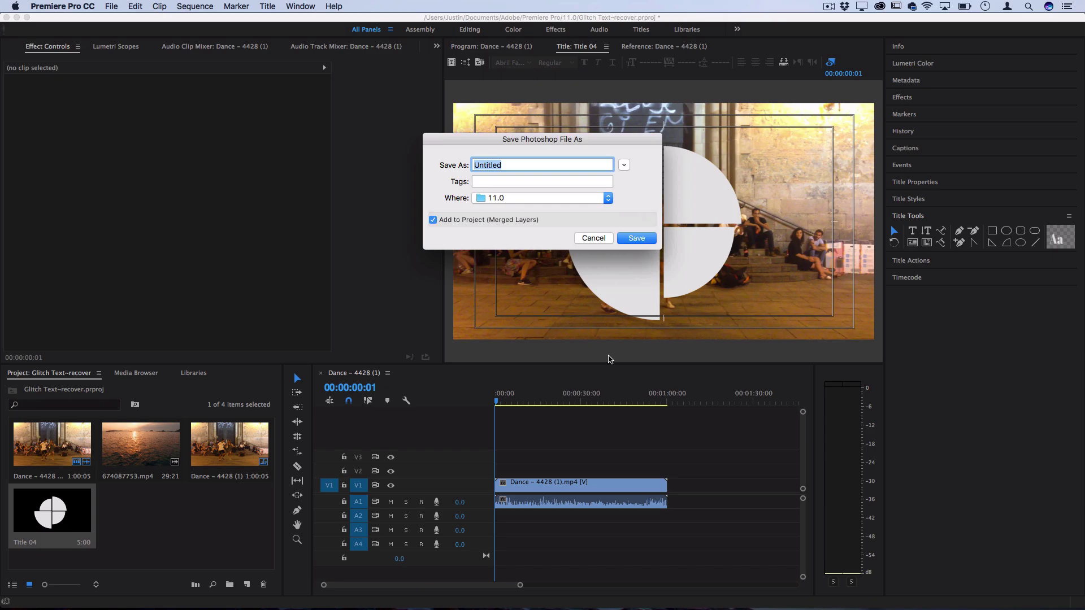
pyautogui.click(637, 238)
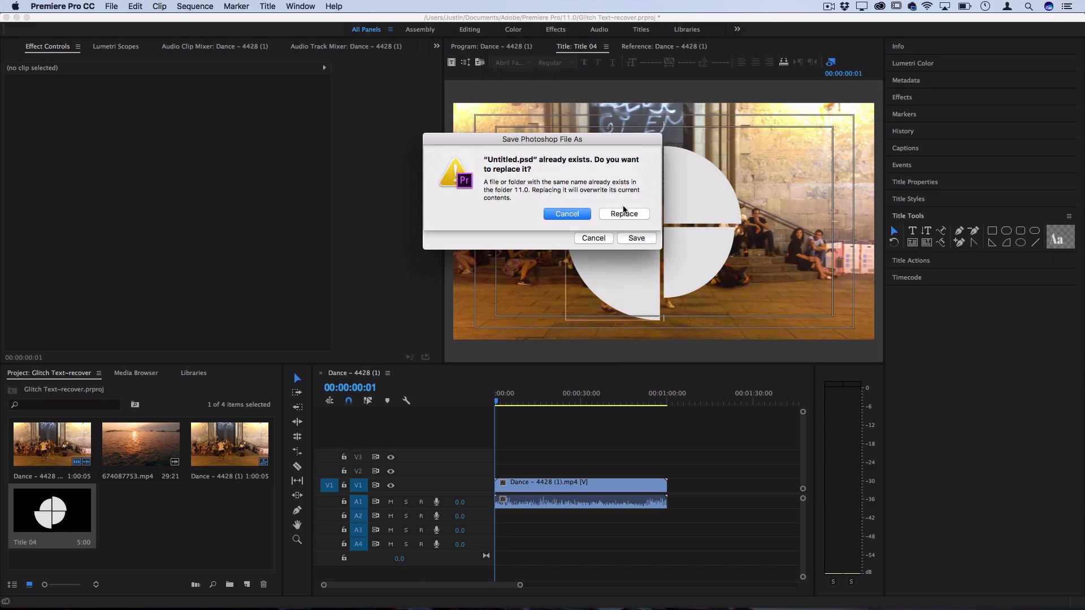
pyautogui.click(624, 214)
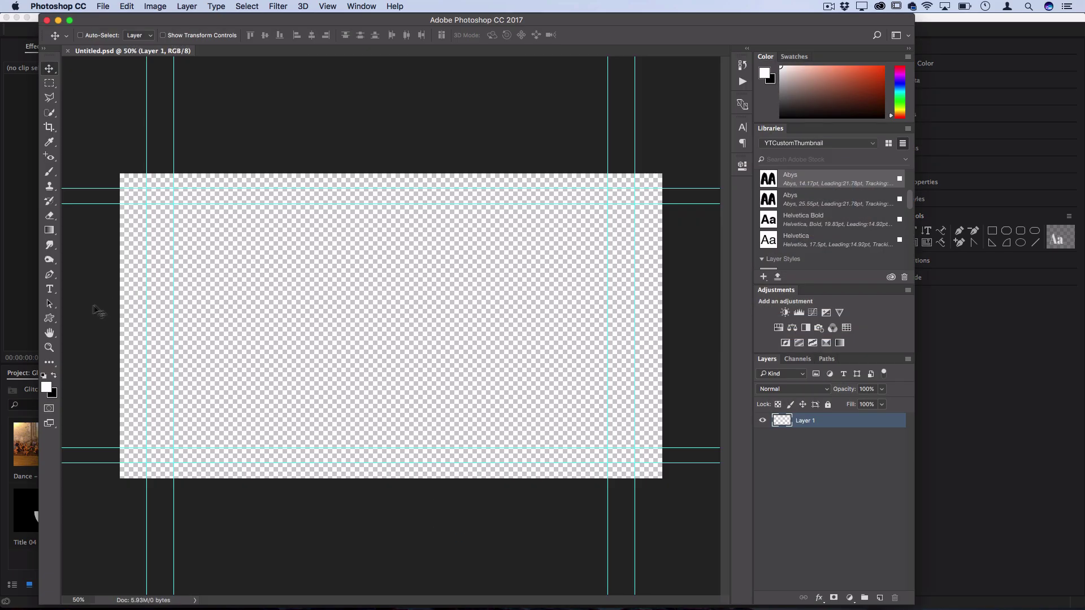
# Step: Draw a large white heart custom shape in the middle of the canvas
pyautogui.moveTo(49, 322); pyautogui.dragTo(95, 371)
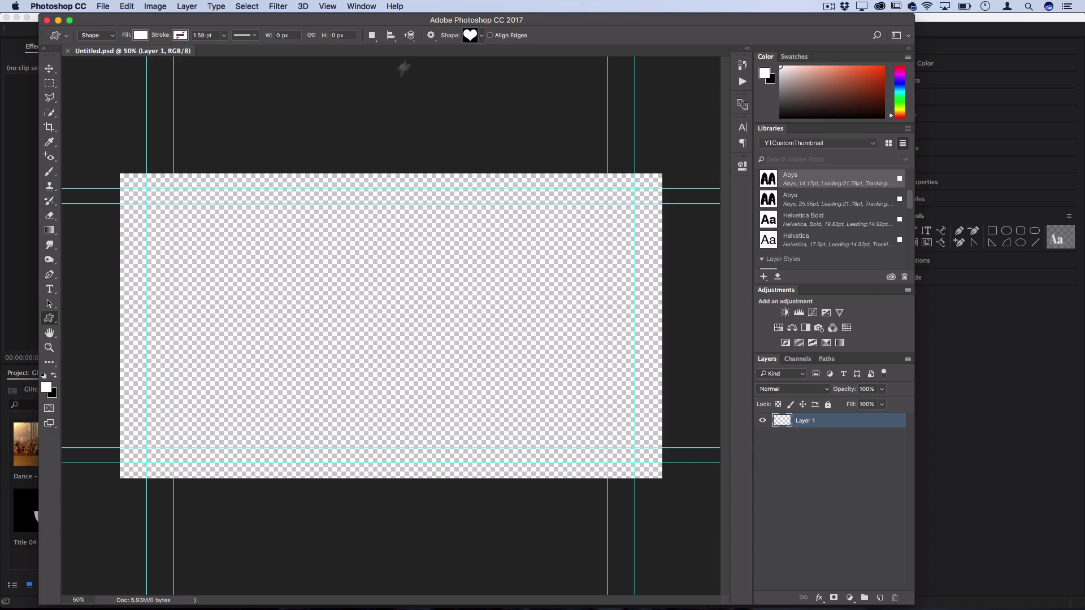
pyautogui.click(482, 35)
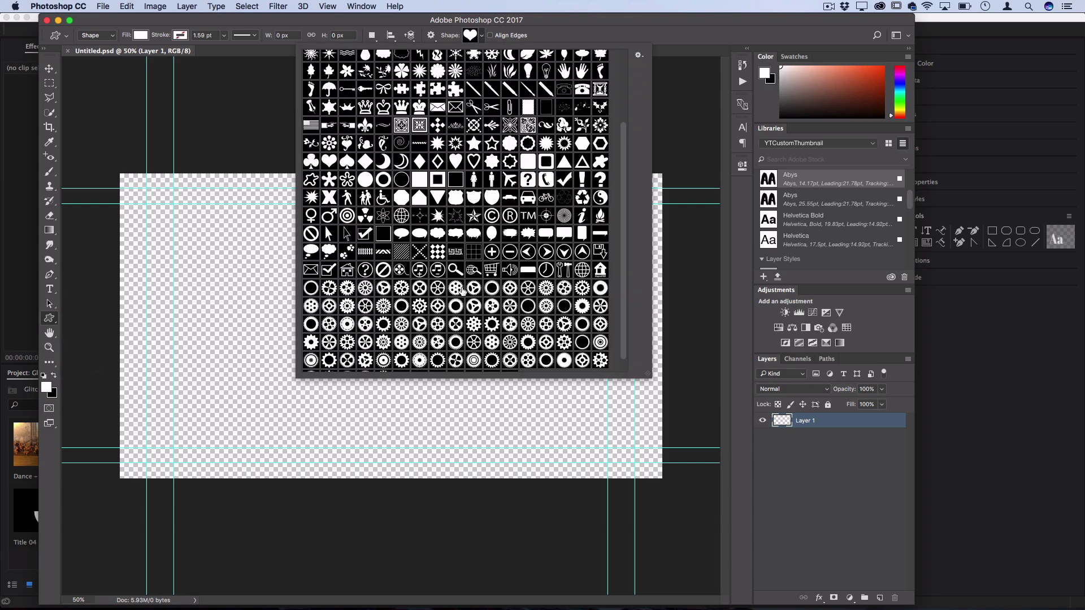
pyautogui.scroll(2, 463, 290)
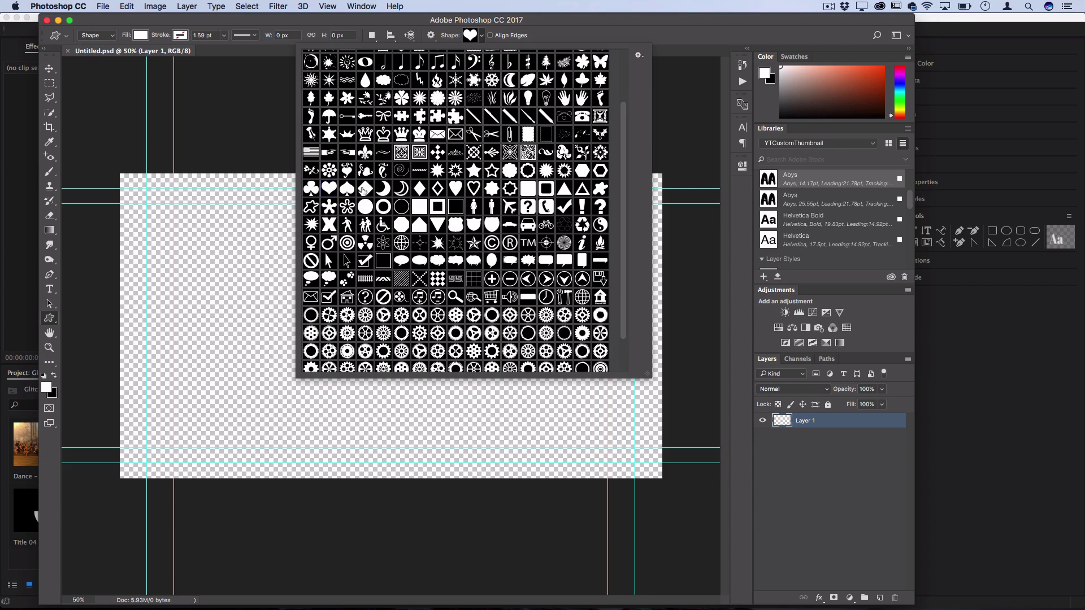
pyautogui.click(482, 35)
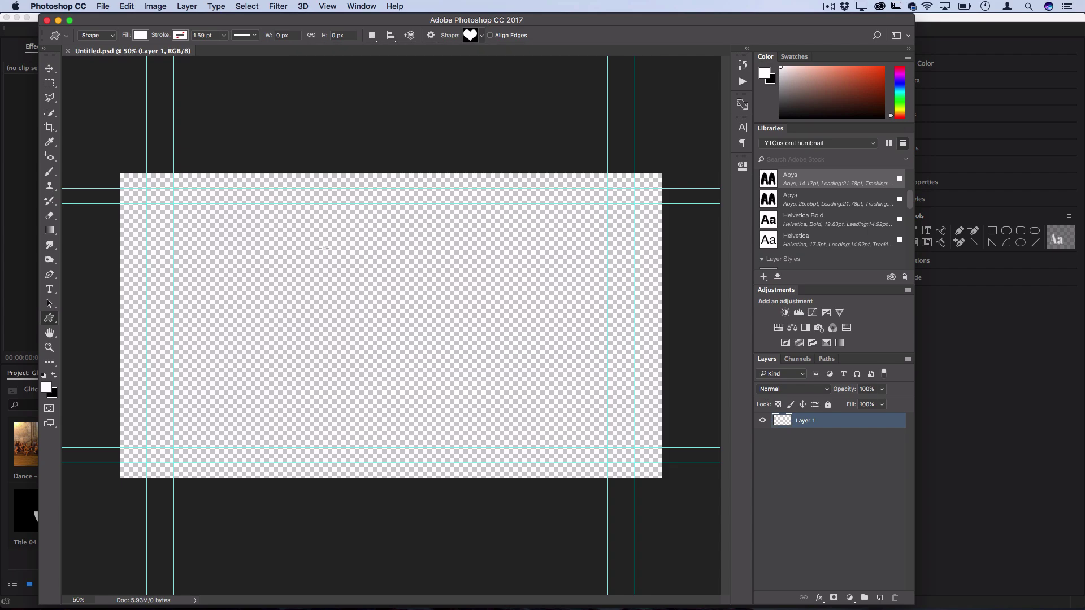
pyautogui.moveTo(304, 240); pyautogui.dragTo(517, 441)
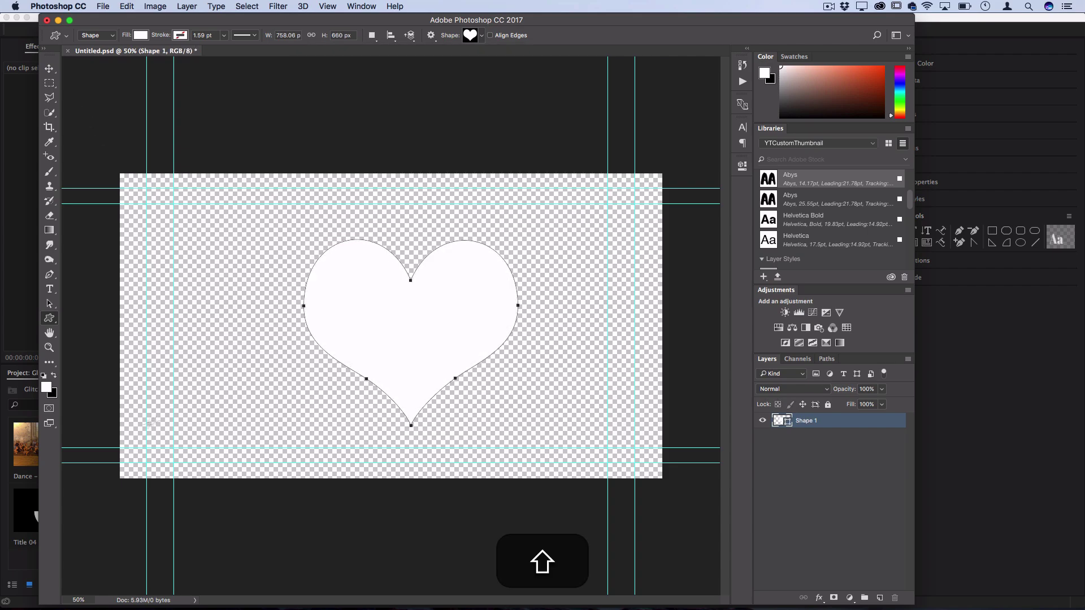
# Step: Nudge the heart up and left toward the centre, then close the document
pyautogui.click(50, 69)
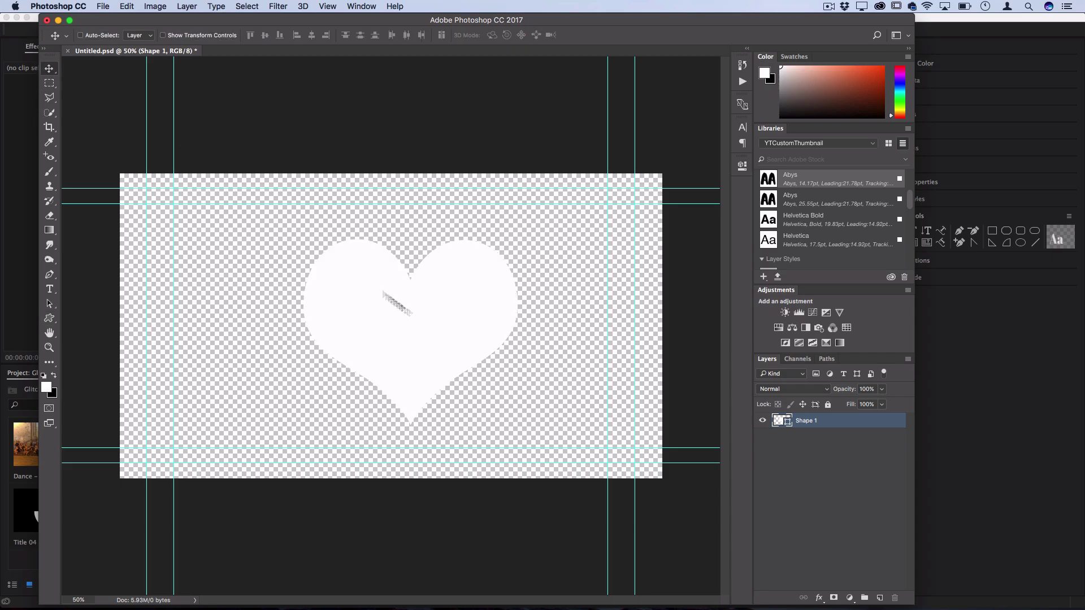
pyautogui.moveTo(433, 331); pyautogui.dragTo(418, 324)
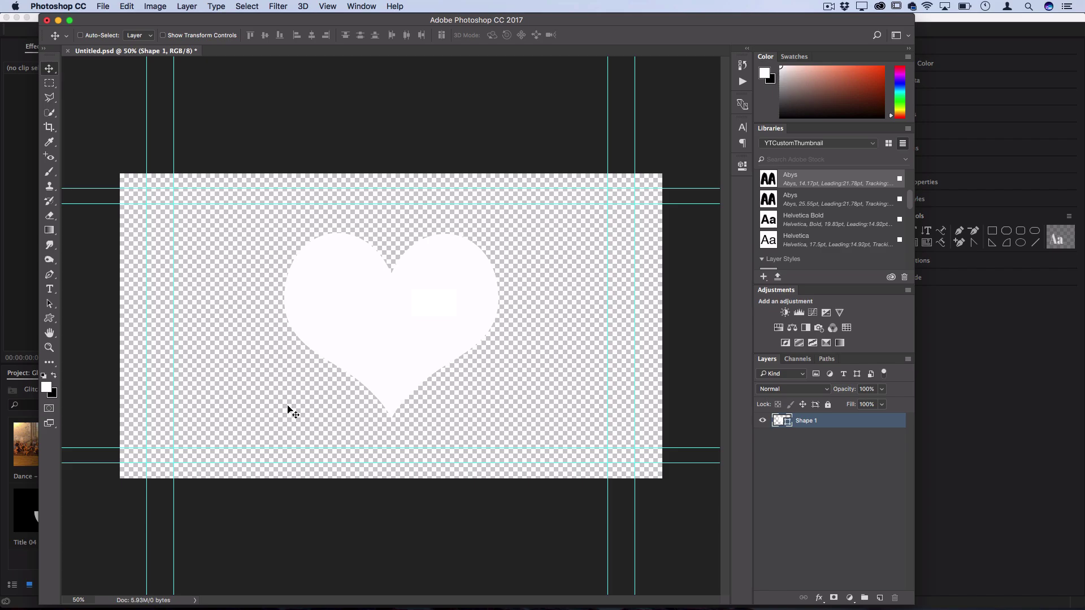
pyautogui.click(47, 21)
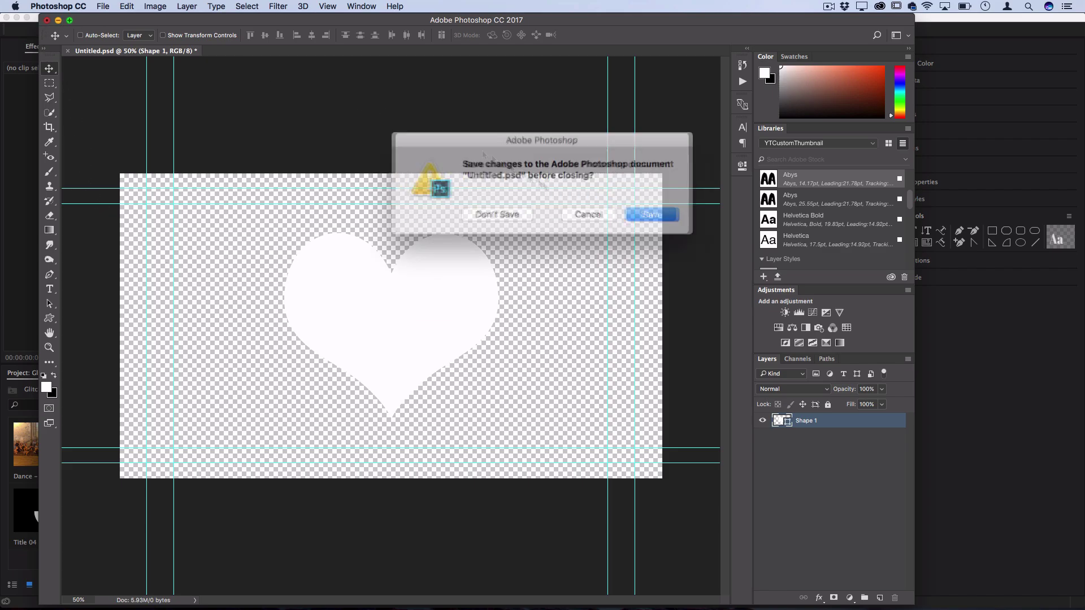
# Step: Save the heart document and place Title 04 on V2 above the dance clip
pyautogui.click(624, 211)
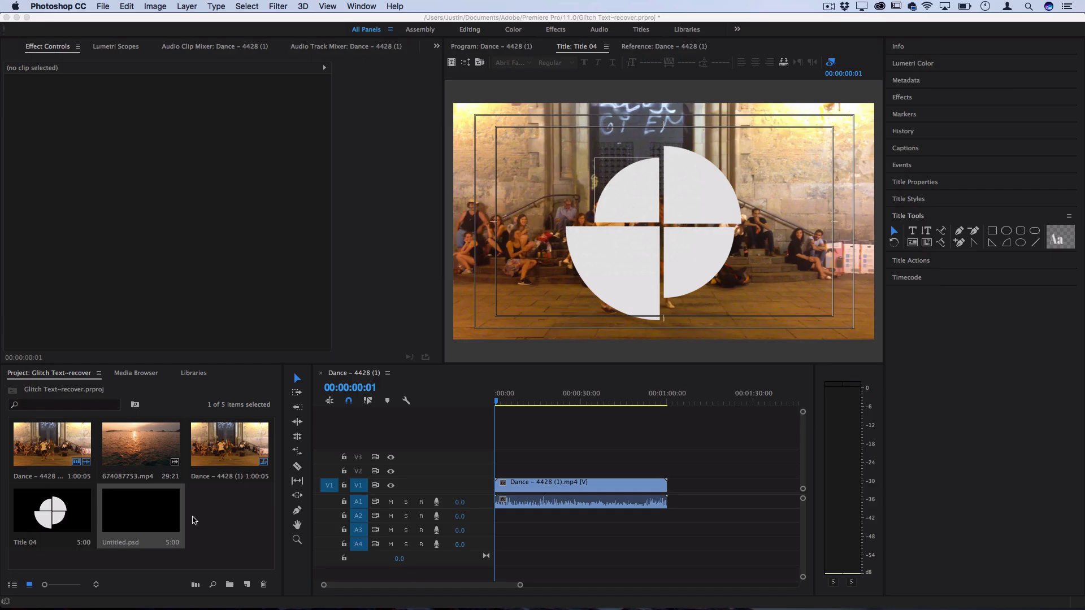
pyautogui.click(226, 520)
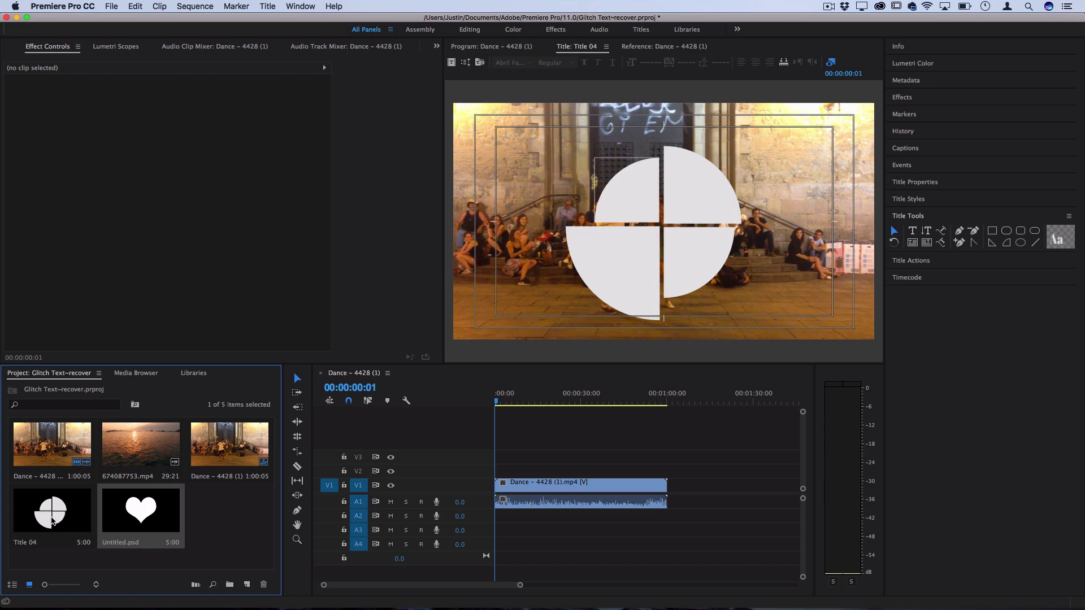
pyautogui.moveTo(53, 521); pyautogui.dragTo(568, 471)
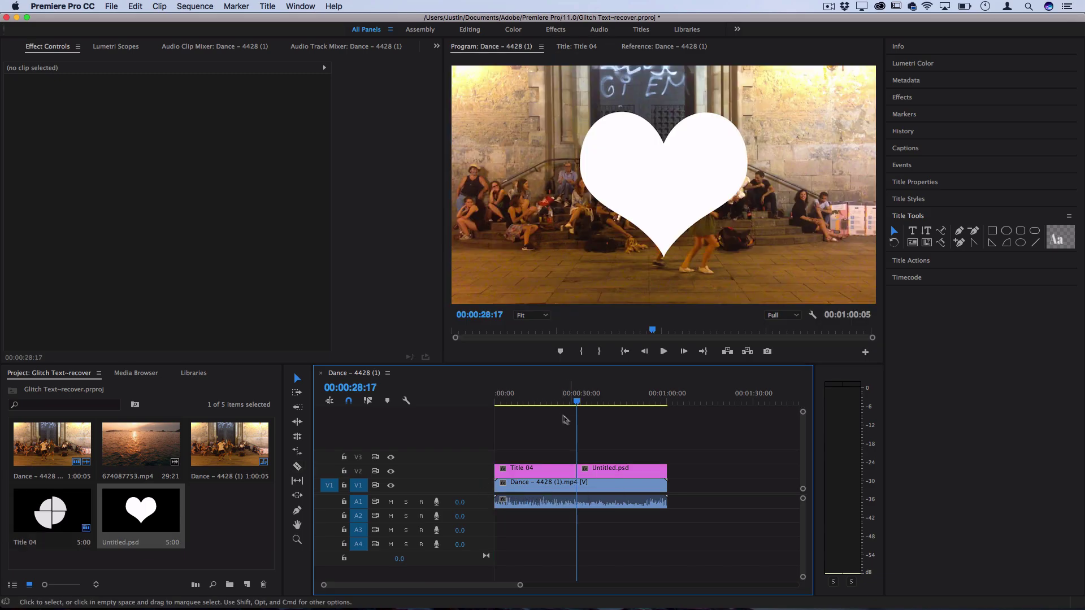
# Step: Add the heart Untitled.psd after Title 04 and check 00:00:32:02 and 00:00:17:22
pyautogui.click(536, 402)
pyautogui.click(588, 403)
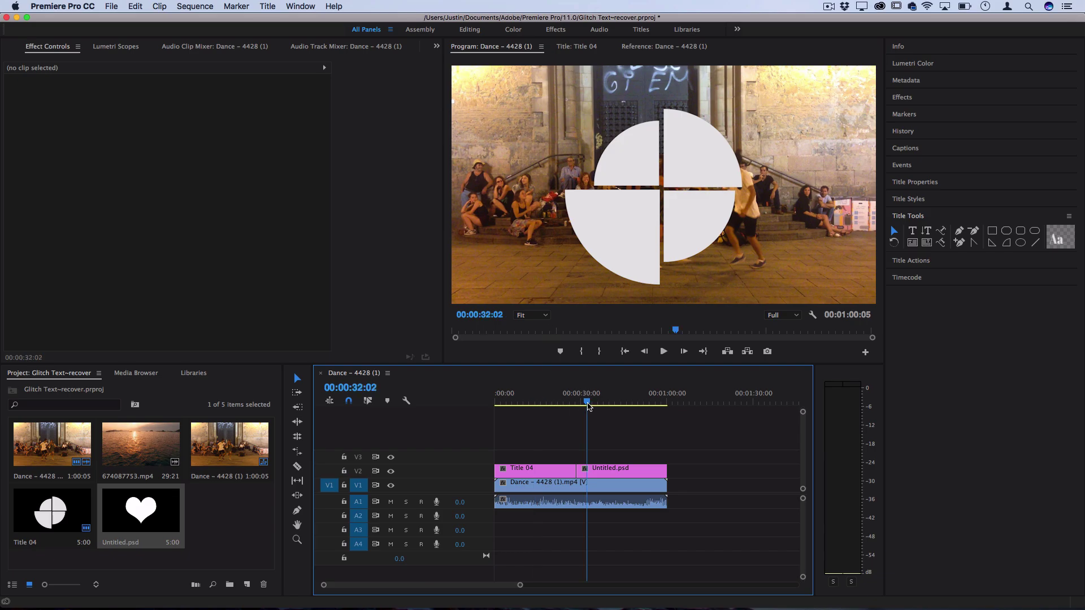
pyautogui.moveTo(588, 405); pyautogui.dragTo(546, 404)
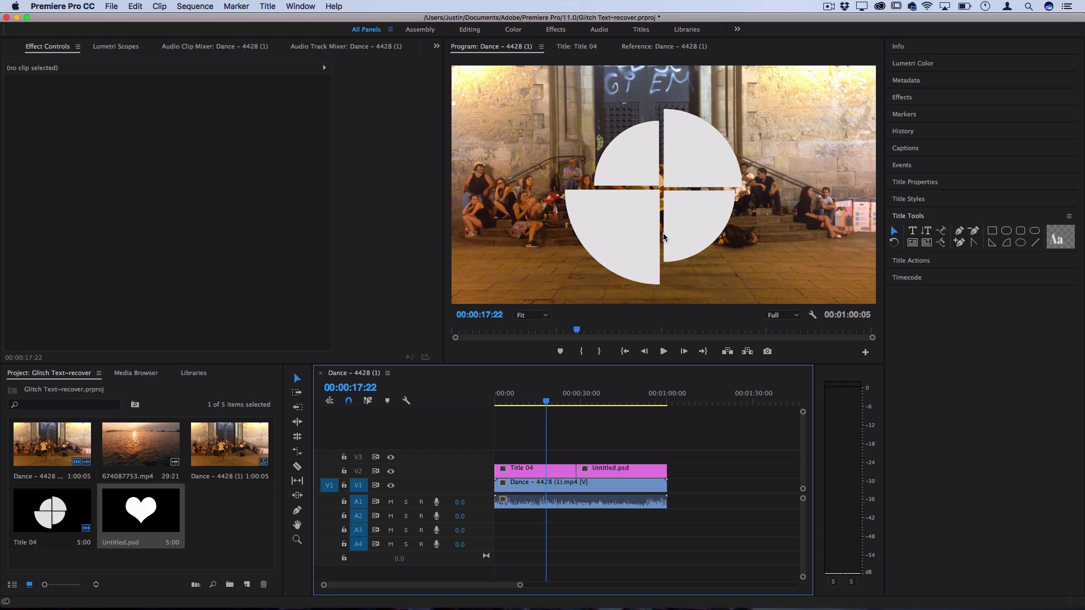
# Step: Apply Track Matte Key, found by searching 'matte', to the dance clip with Matte set to Video 2
pyautogui.click(955, 96)
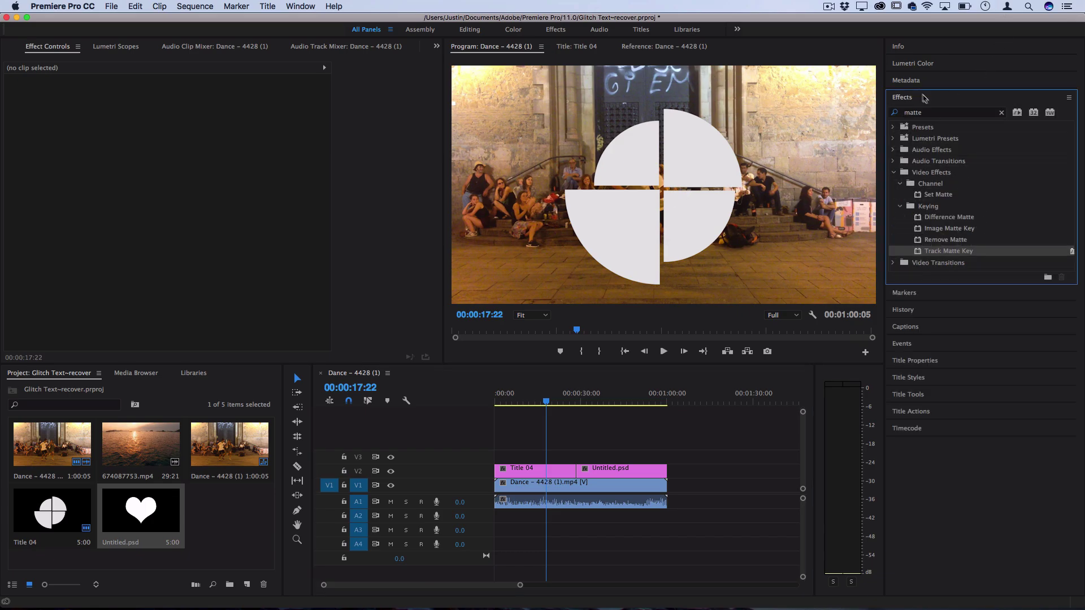
pyautogui.click(937, 115)
pyautogui.write('matte')
pyautogui.moveTo(954, 254); pyautogui.dragTo(560, 486)
pyautogui.click(560, 487)
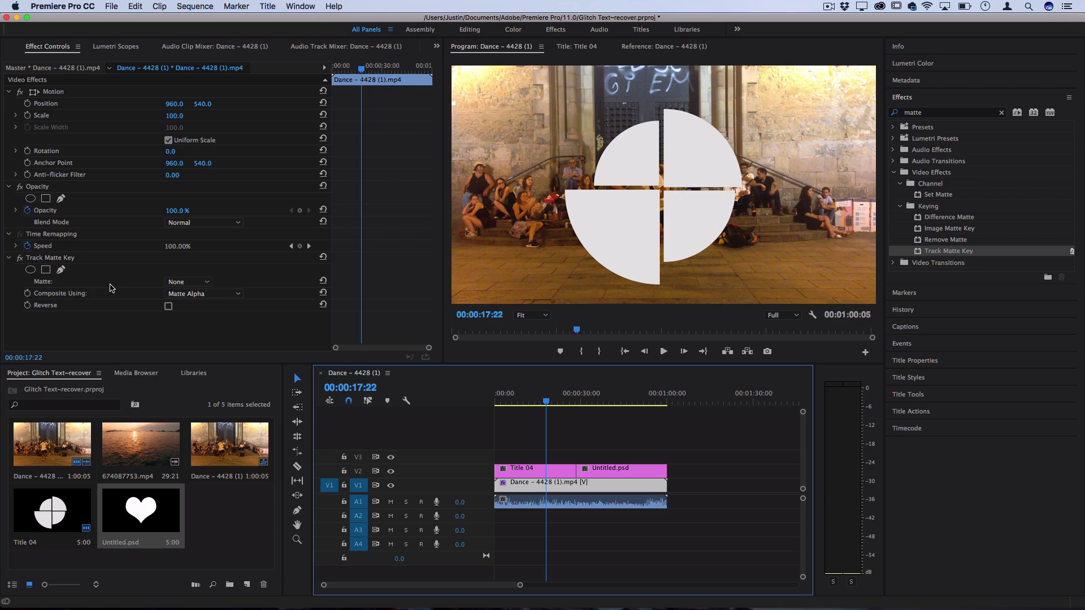
pyautogui.click(176, 283)
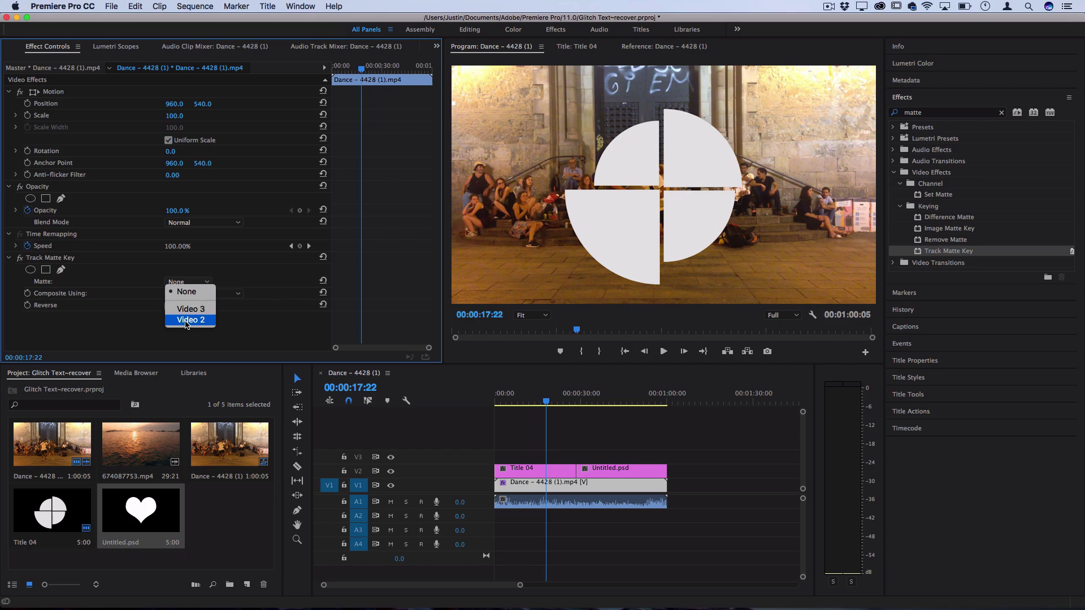
pyautogui.click(186, 320)
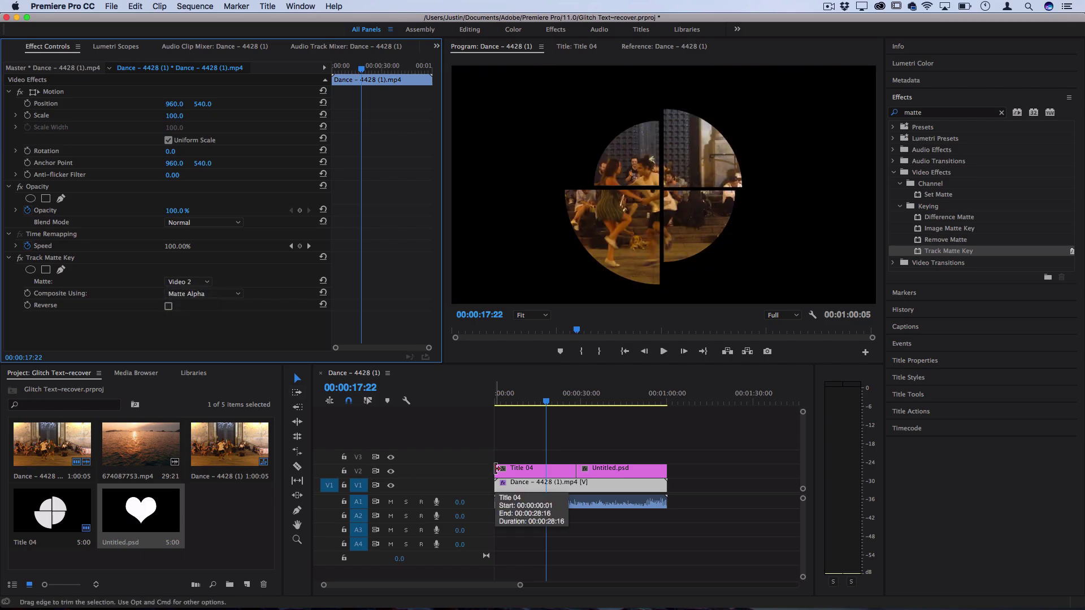
# Step: Preview the circle and heart mattes, then move all clips up one track (Alt+Up)
pyautogui.click(520, 403)
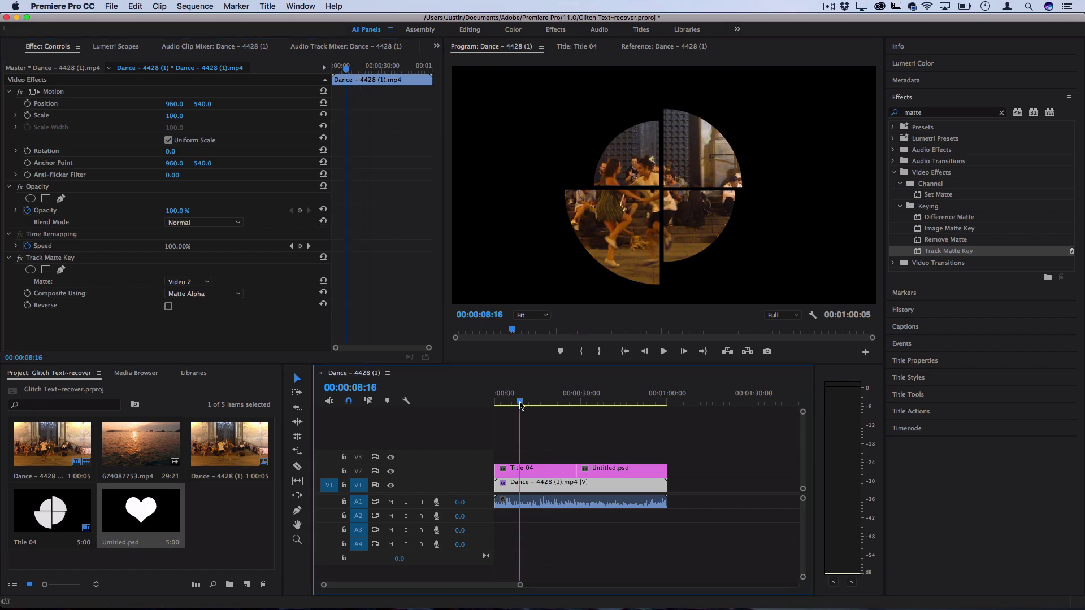
pyautogui.click(503, 405)
pyautogui.press('space')
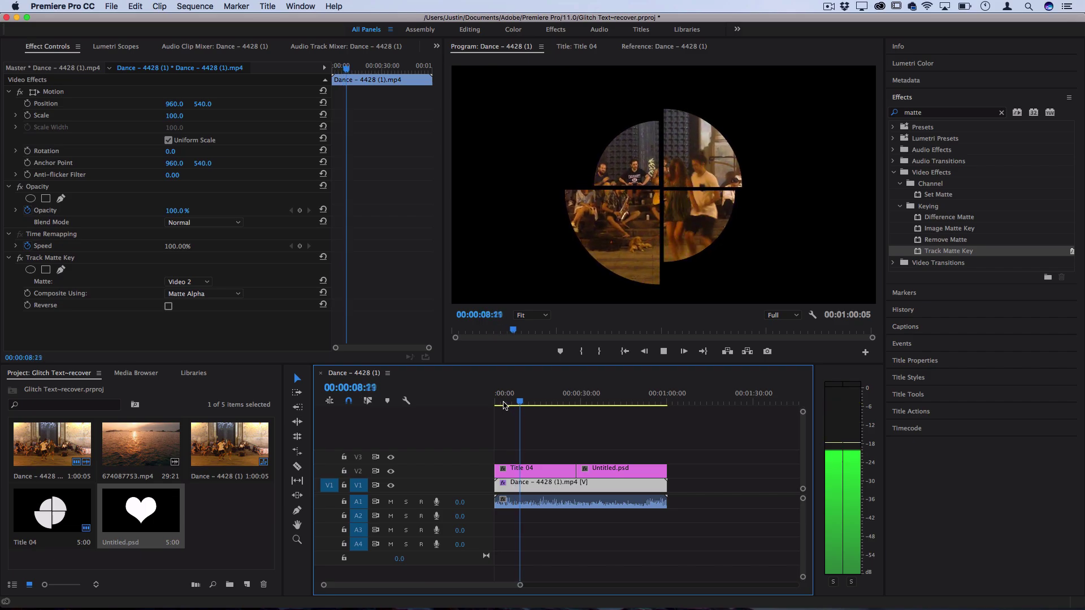
pyautogui.press('space')
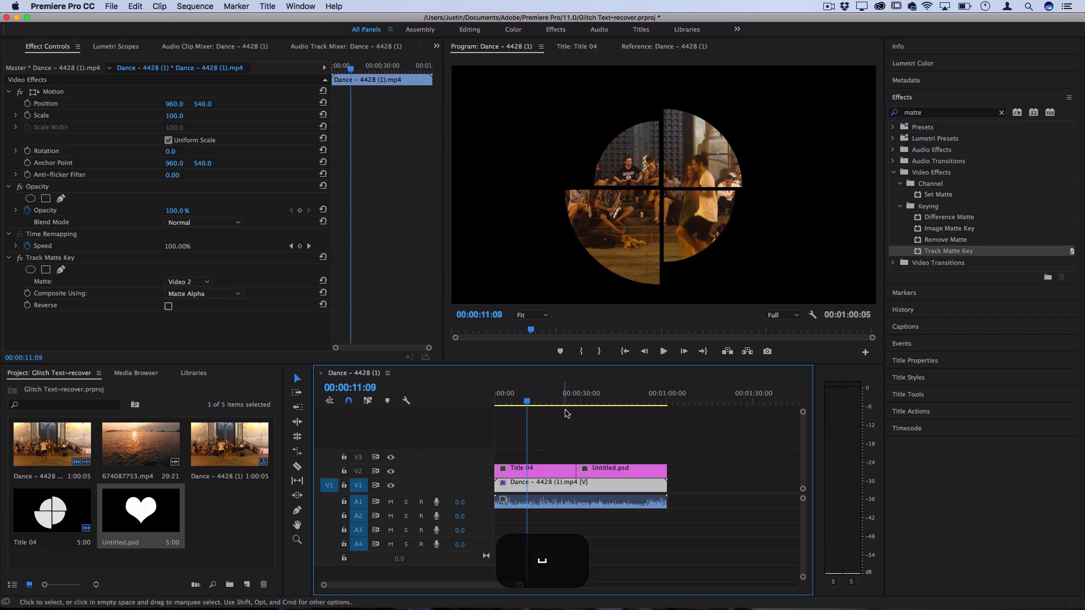
pyautogui.click(588, 403)
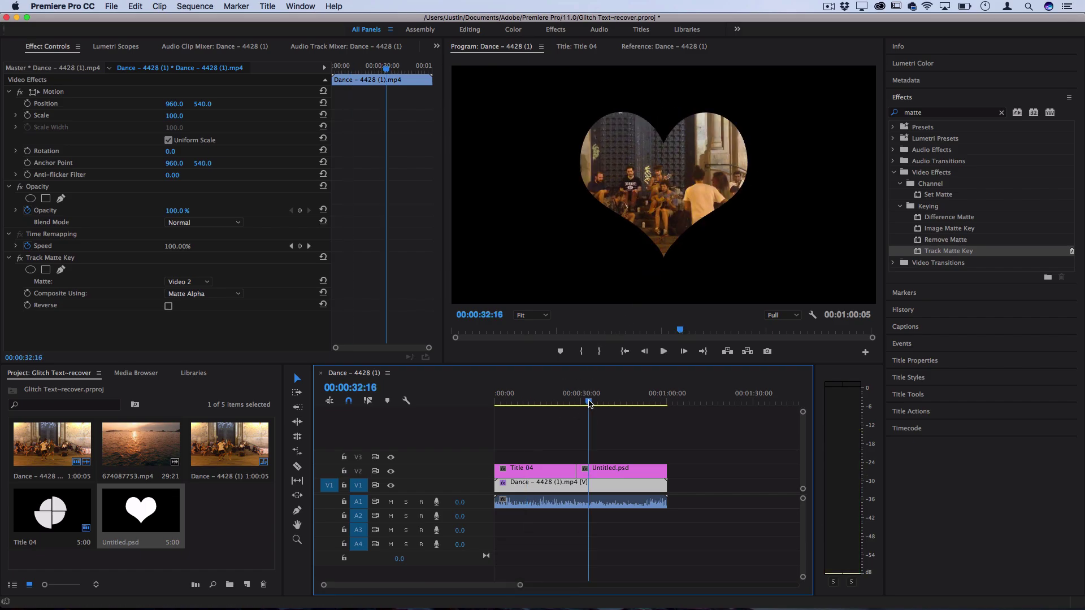
pyautogui.press('space')
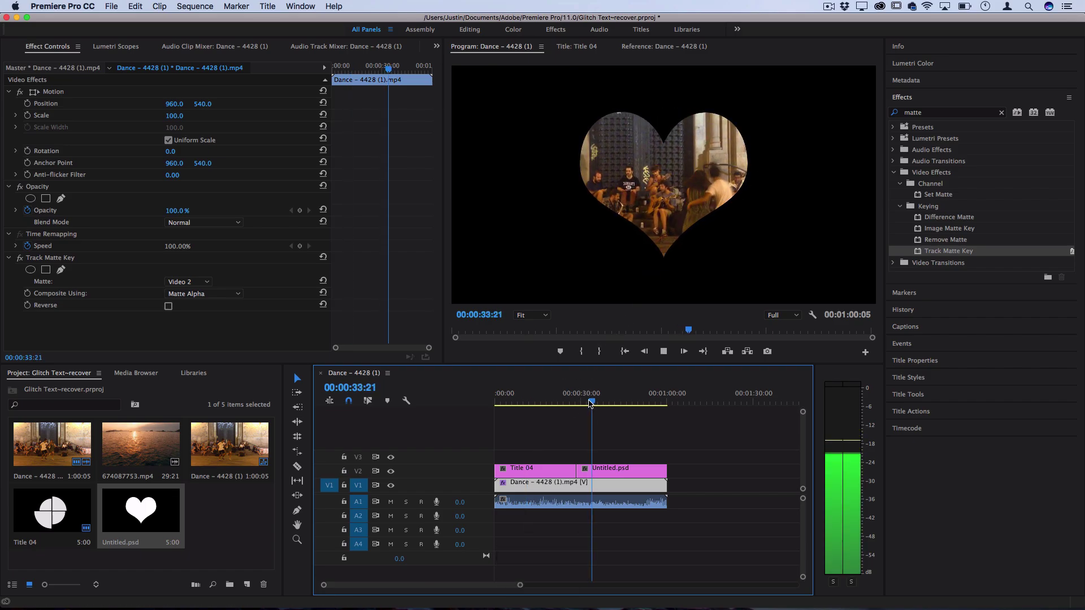
pyautogui.press('space')
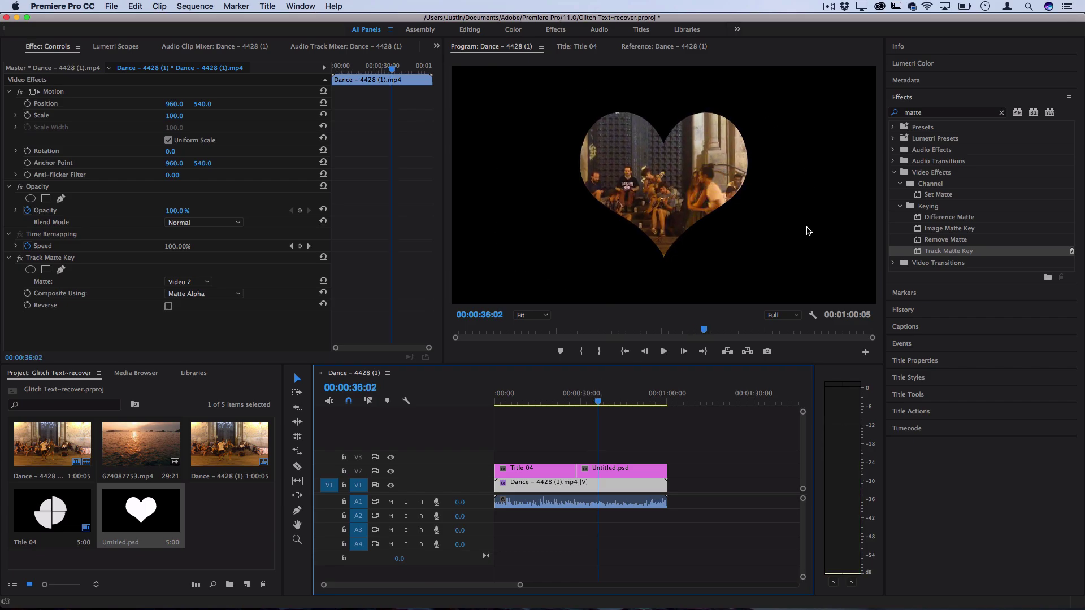
pyautogui.hotkey('alt', 'Up')
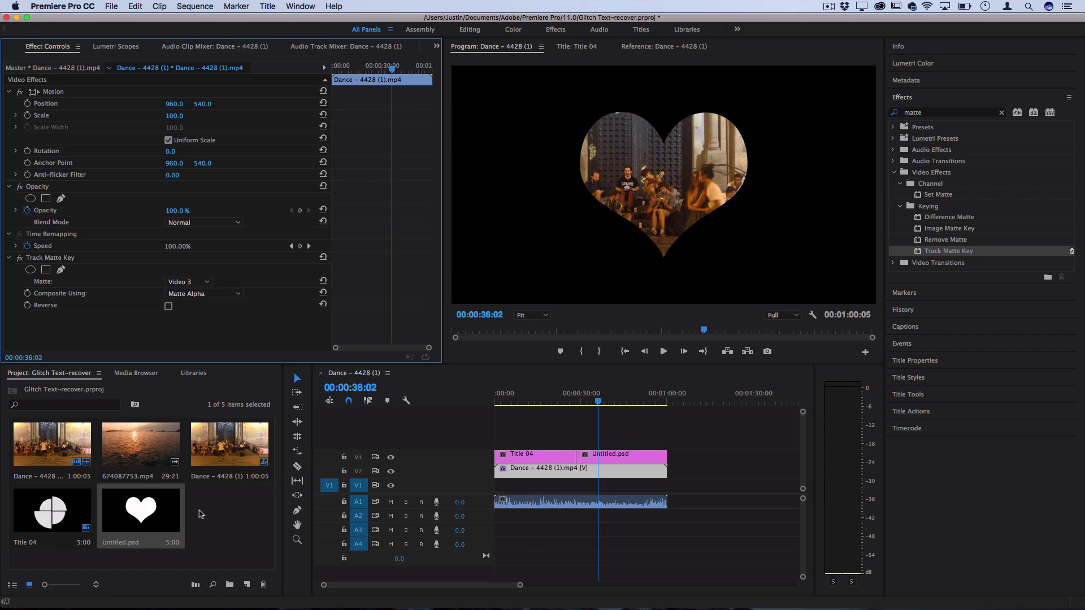
# Step: Place ocean clip 674087753.mp4 at the start of V1 beneath the dance clip
pyautogui.moveTo(143, 455); pyautogui.dragTo(480, 498)
pyautogui.moveTo(577, 484); pyautogui.dragTo(637, 486)
pyautogui.click(553, 402)
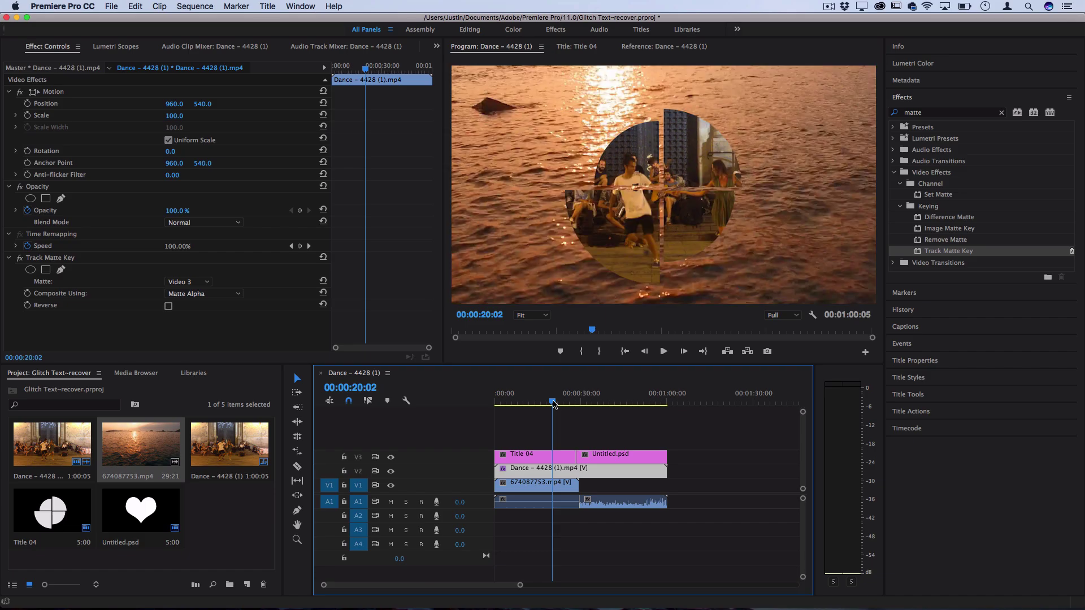
# Step: Dim the ocean clip to 14% opacity and shift it 15:08 later on the timeline
pyautogui.click(555, 483)
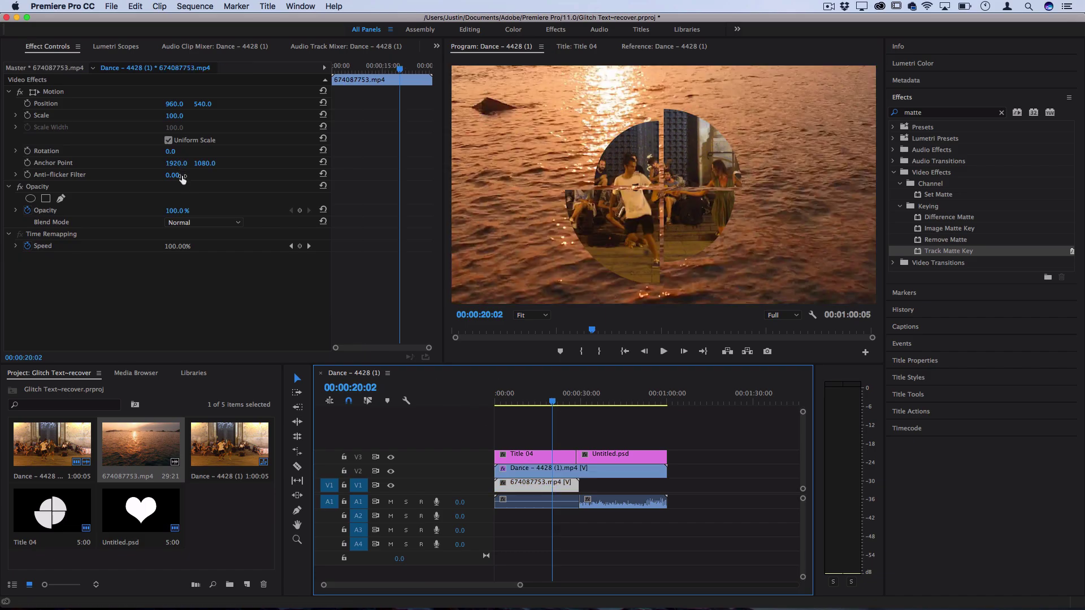
pyautogui.moveTo(178, 212); pyautogui.dragTo(129, 212)
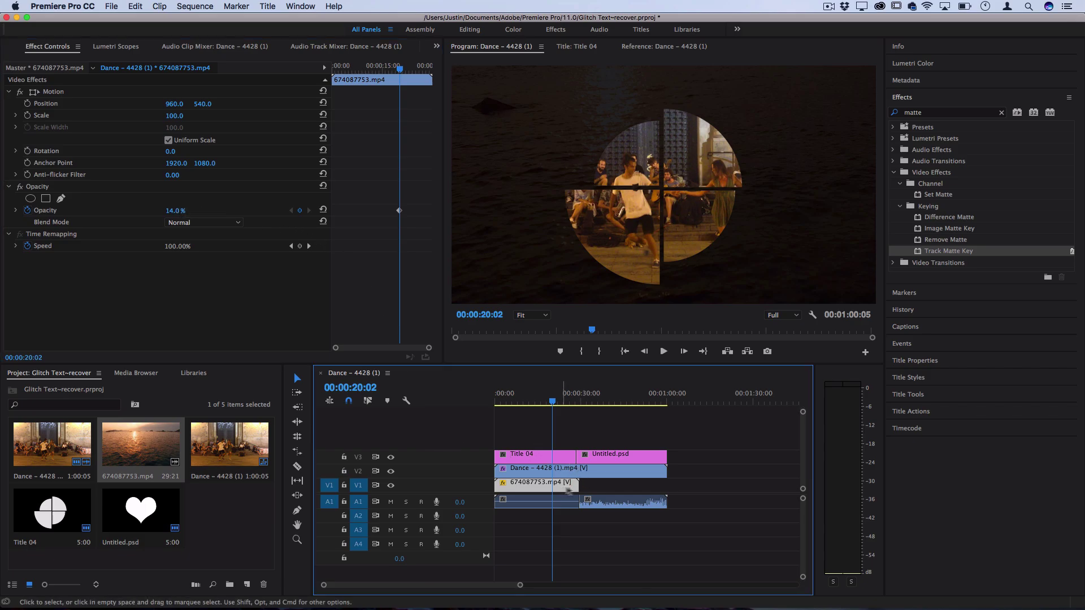
pyautogui.moveTo(550, 483); pyautogui.dragTo(594, 484)
pyautogui.click(594, 401)
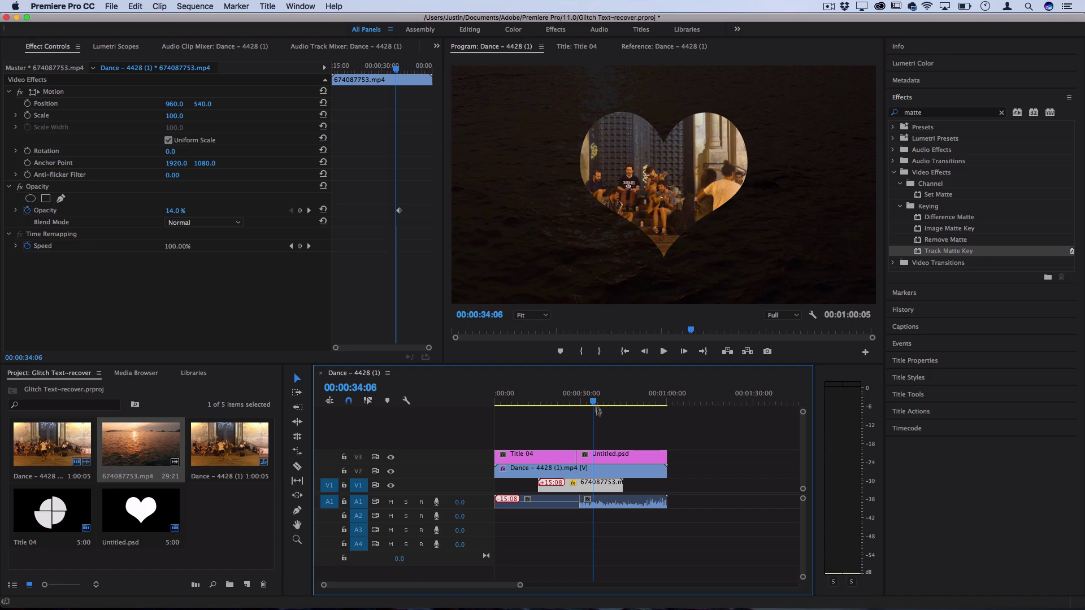
pyautogui.click(603, 472)
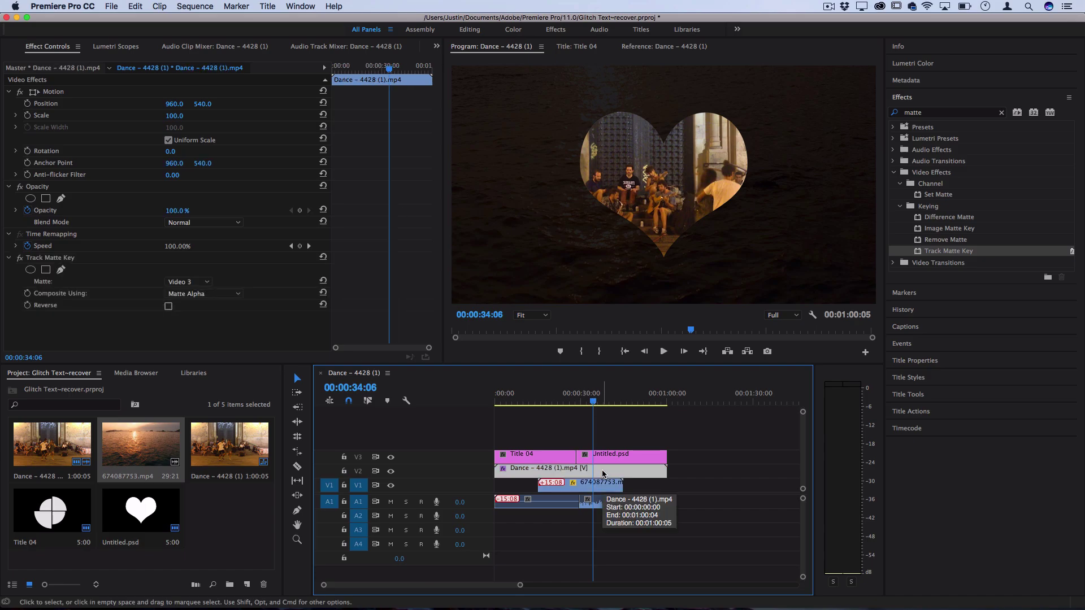